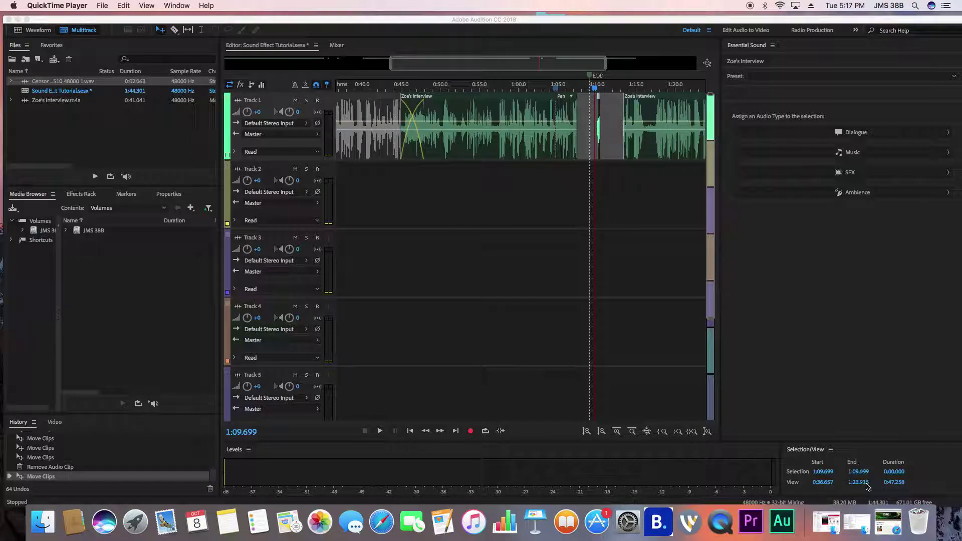
Step: Switch to the SoundBible page in Safari and search the site for bleep sounds
{"action": "left_click", "coordinate": [885, 521]}
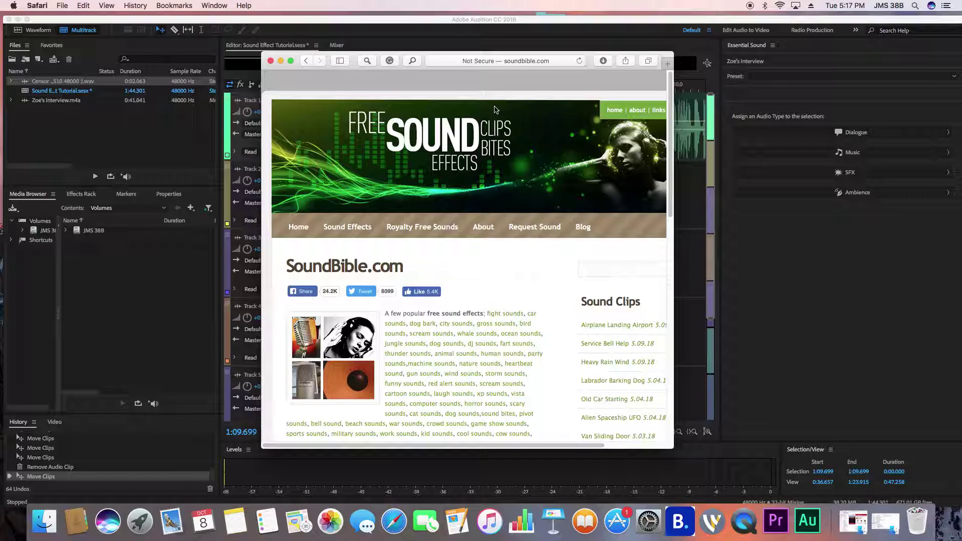
{"action": "left_click", "coordinate": [602, 267]}
{"action": "type", "text": "bleeo"}
{"action": "key", "text": "Return"}
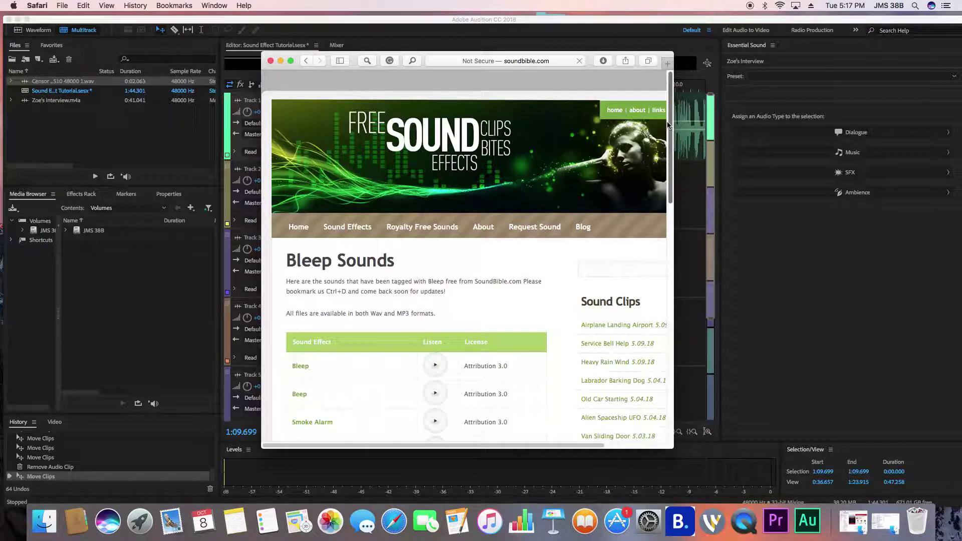
Step: Preview the Bleep, TV Off Air and Censor Beep sounds in the Bleep Sounds list
{"action": "left_click_drag", "start_coordinate": [669, 124], "coordinate": [668, 177]}
{"action": "left_click", "coordinate": [434, 219]}
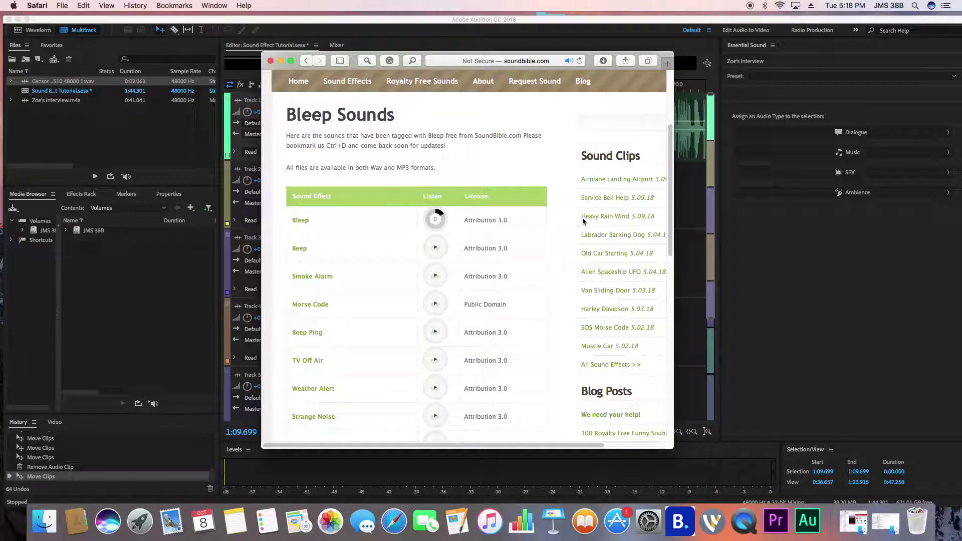
{"action": "left_click_drag", "start_coordinate": [671, 167], "coordinate": [673, 201]}
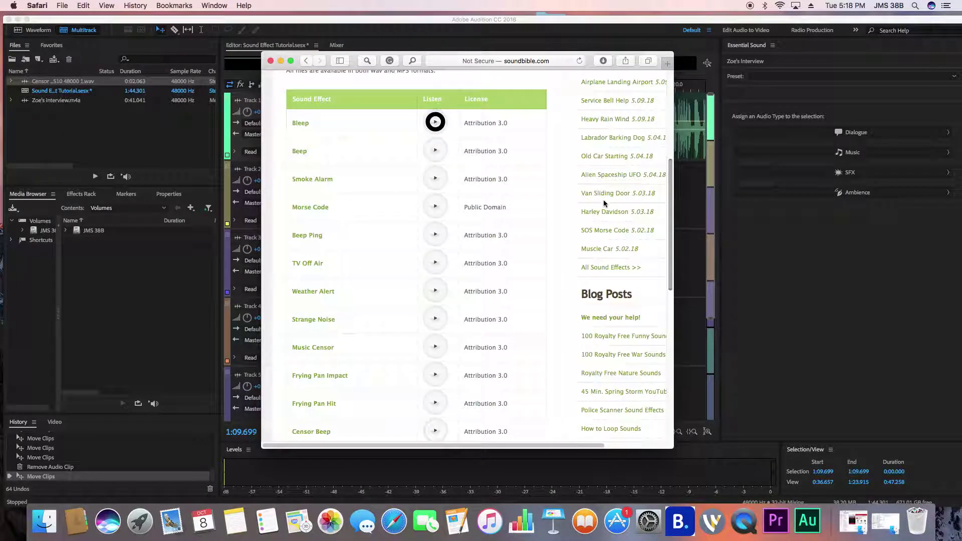
{"action": "left_click", "coordinate": [435, 262]}
{"action": "left_click_drag", "start_coordinate": [672, 178], "coordinate": [672, 188]}
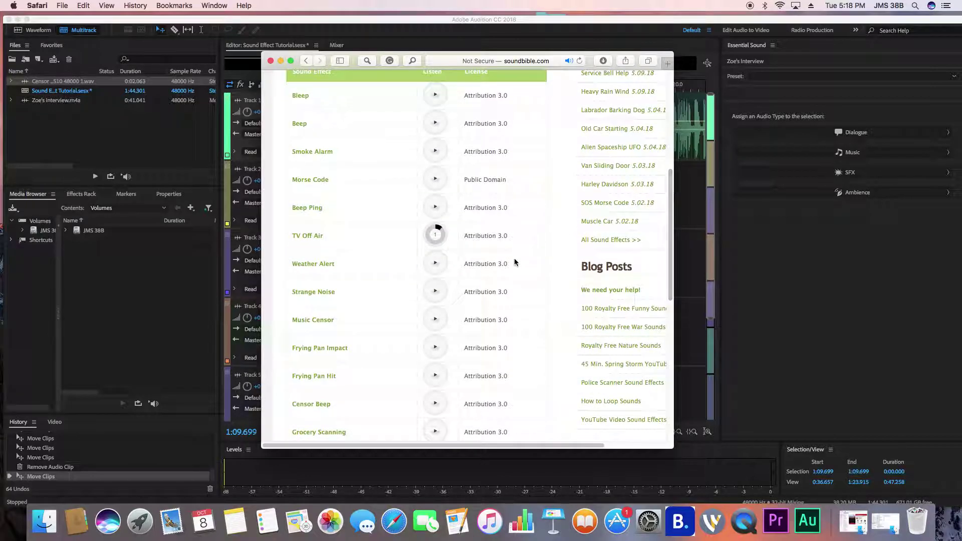
{"action": "left_click", "coordinate": [436, 403]}
{"action": "scroll", "coordinate": [374, 281], "scroll_direction": "down", "scroll_amount": 3}
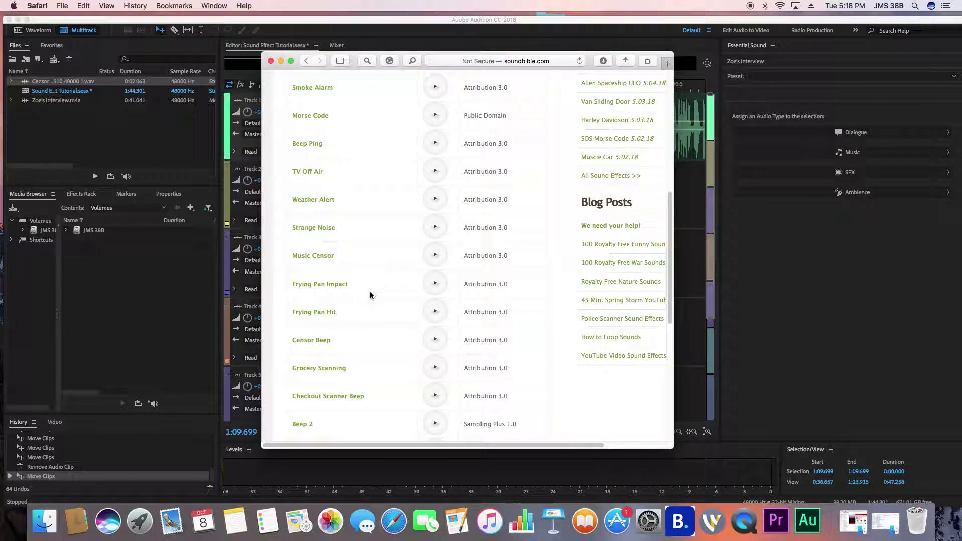
Step: Download the Censor Beep sound as a WAV file from its page and switch back to Adobe Audition
{"action": "left_click", "coordinate": [311, 341]}
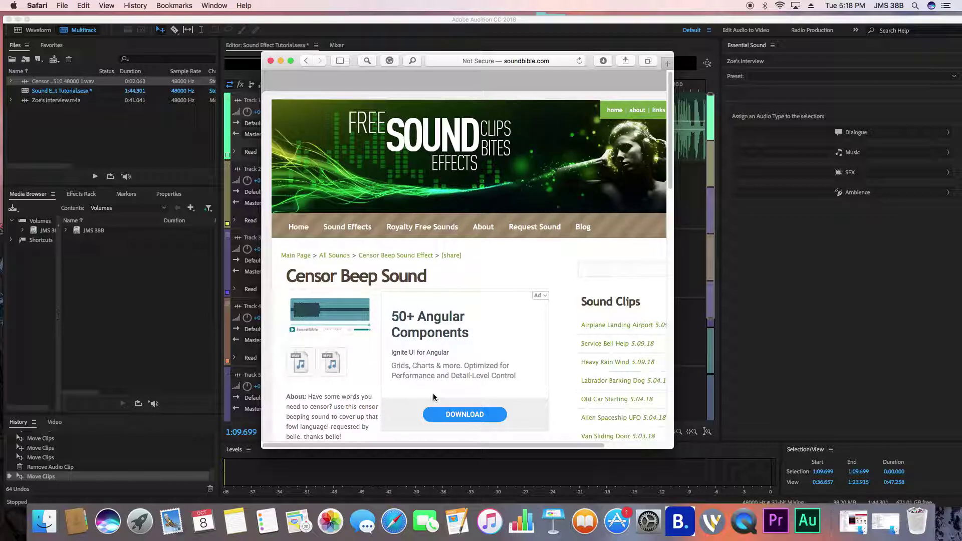
{"action": "left_click", "coordinate": [301, 364]}
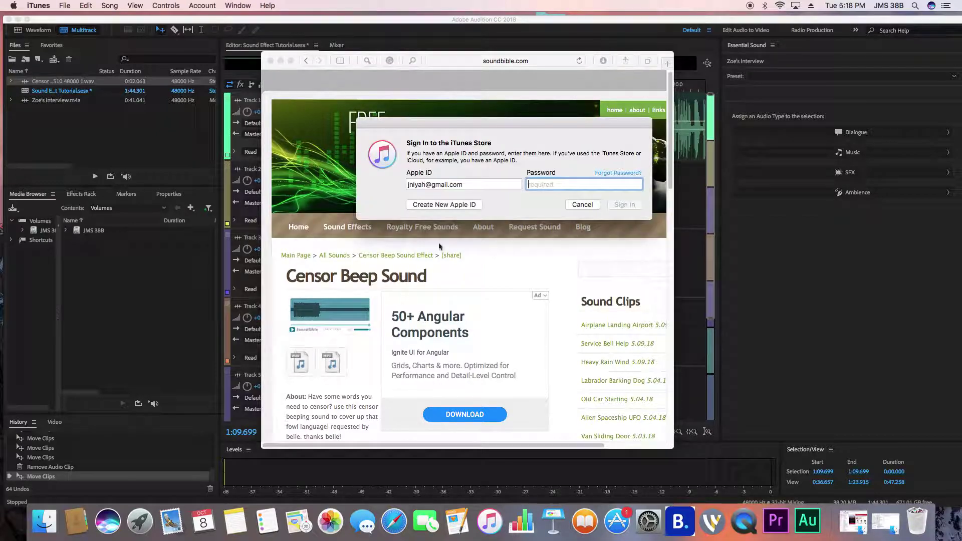
{"action": "left_click", "coordinate": [583, 205]}
{"action": "left_click", "coordinate": [296, 362]}
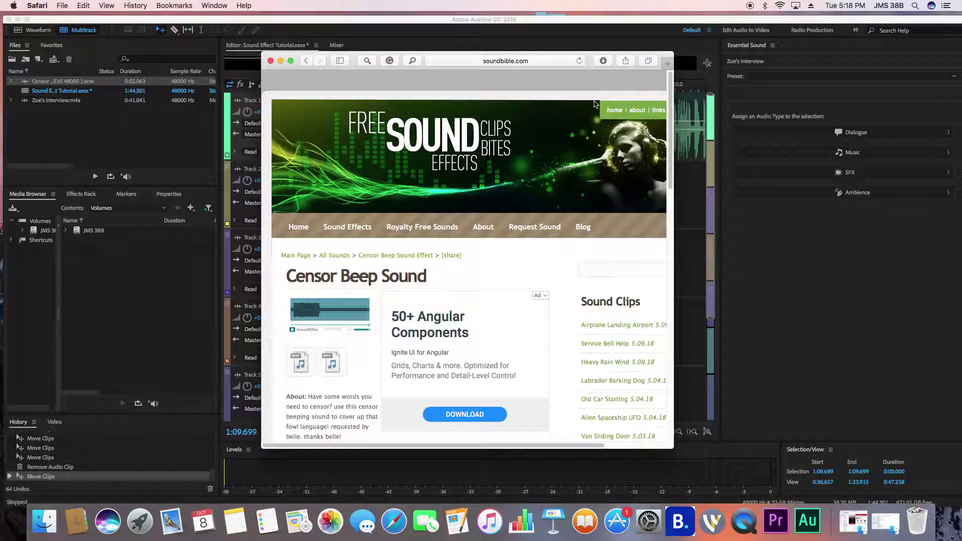
{"action": "left_click", "coordinate": [604, 62]}
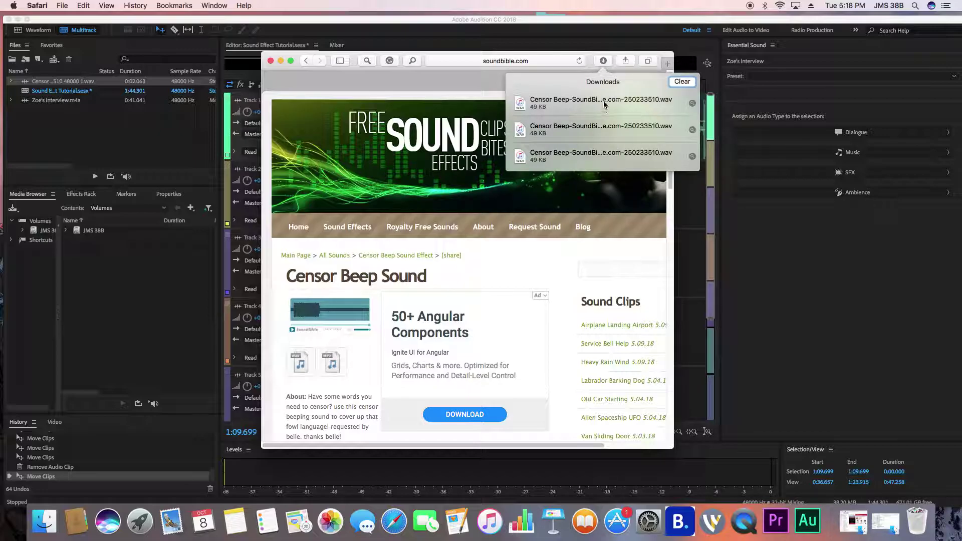
{"action": "left_click", "coordinate": [501, 81]}
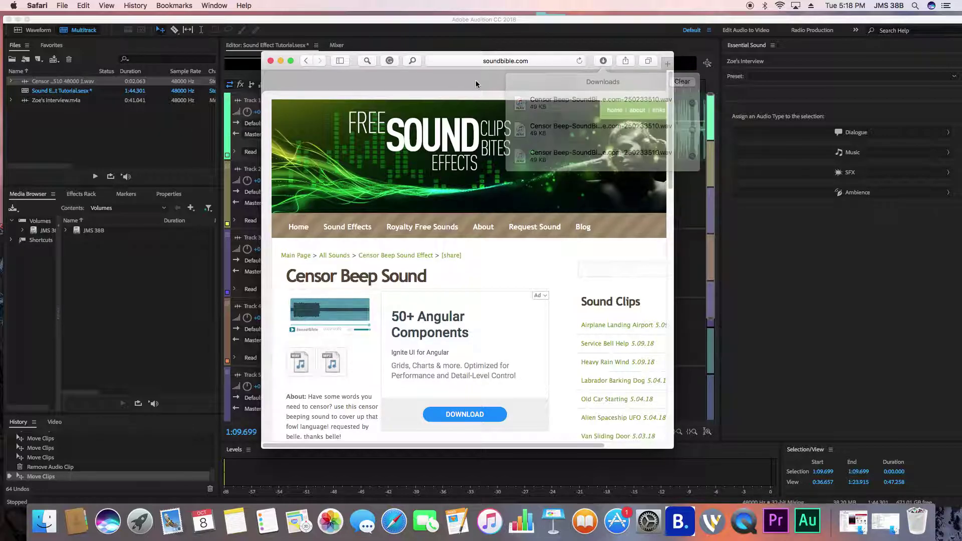
{"action": "left_click", "coordinate": [281, 62]}
{"action": "left_click", "coordinate": [130, 155]}
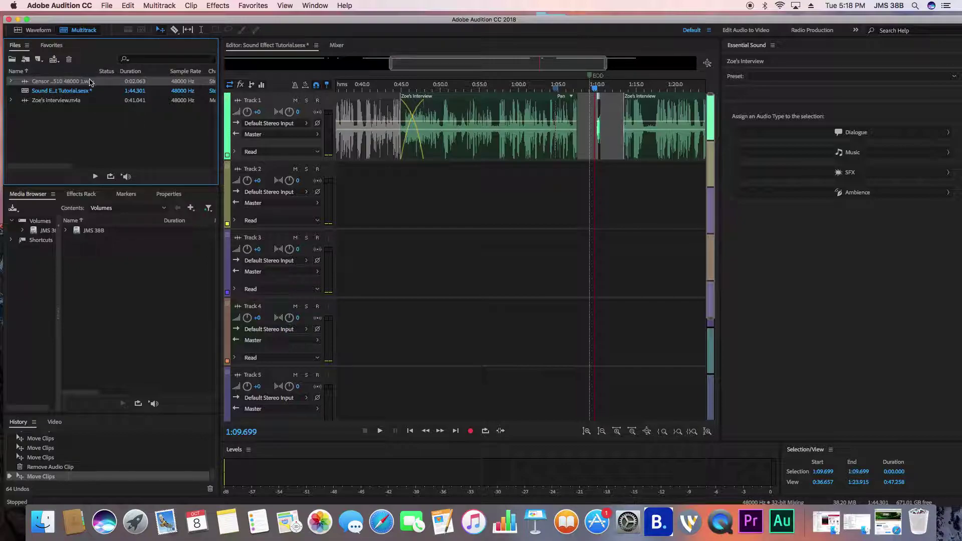
{"action": "left_click", "coordinate": [107, 6]}
{"action": "mouse_move", "coordinate": [138, 176]}
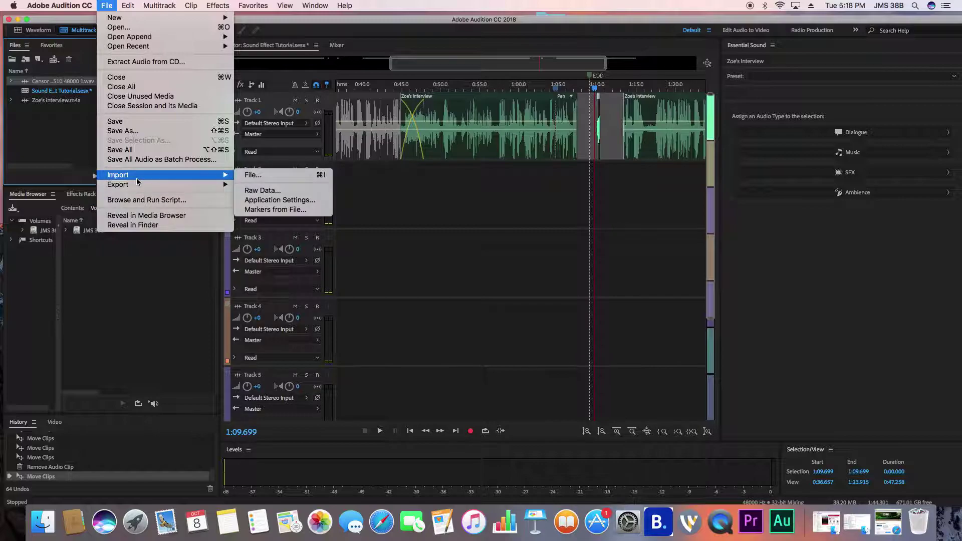
{"action": "left_click", "coordinate": [268, 176]}
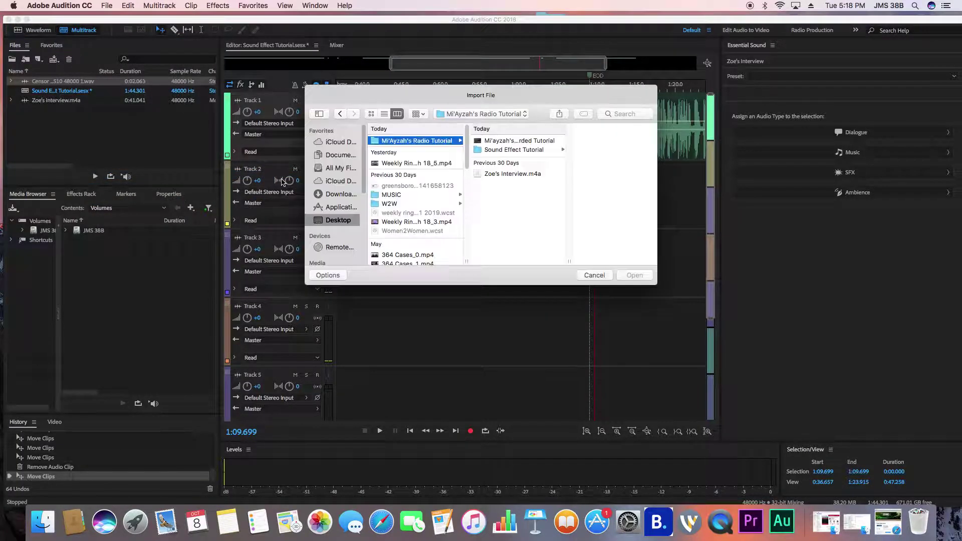
{"action": "left_click", "coordinate": [345, 195]}
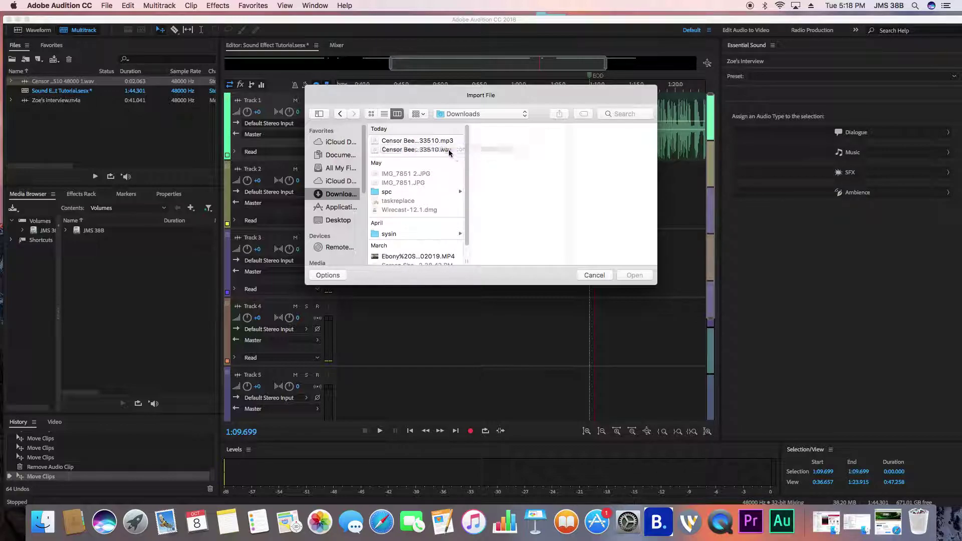
{"action": "left_click", "coordinate": [594, 275]}
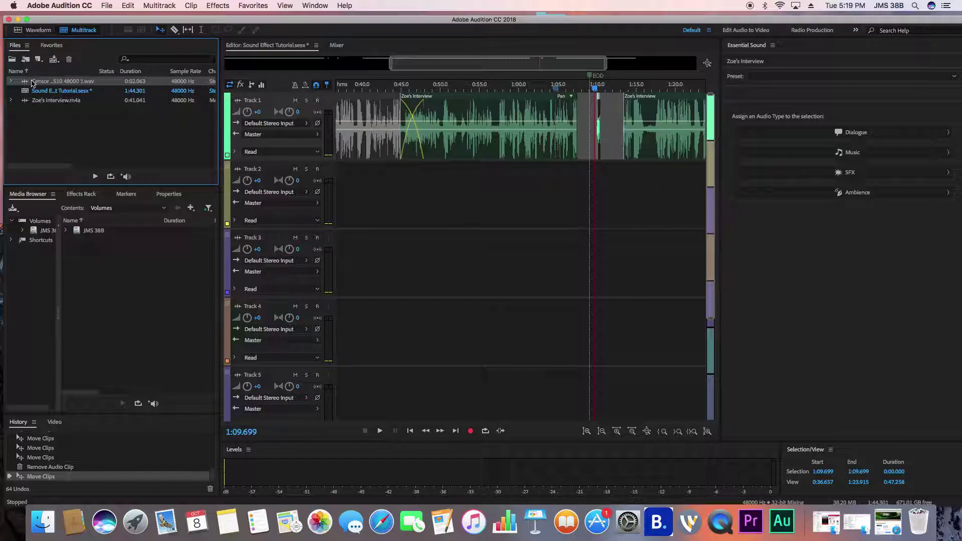
Step: Insert the censor beep file into the Track 1 gap before 1:10 and move the short interview clip against the beep's end
{"action": "left_click_drag", "start_coordinate": [19, 83], "coordinate": [610, 145]}
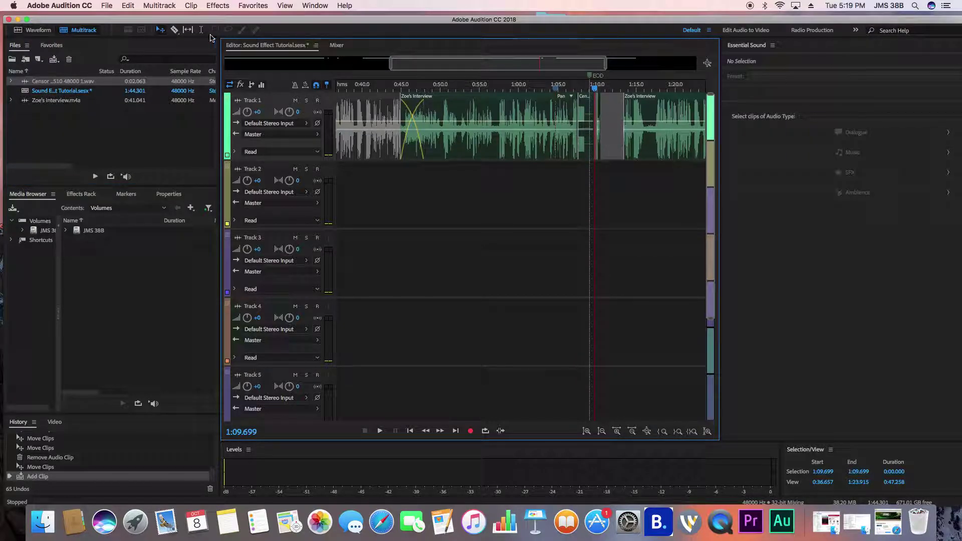
{"action": "left_click", "coordinate": [603, 105]}
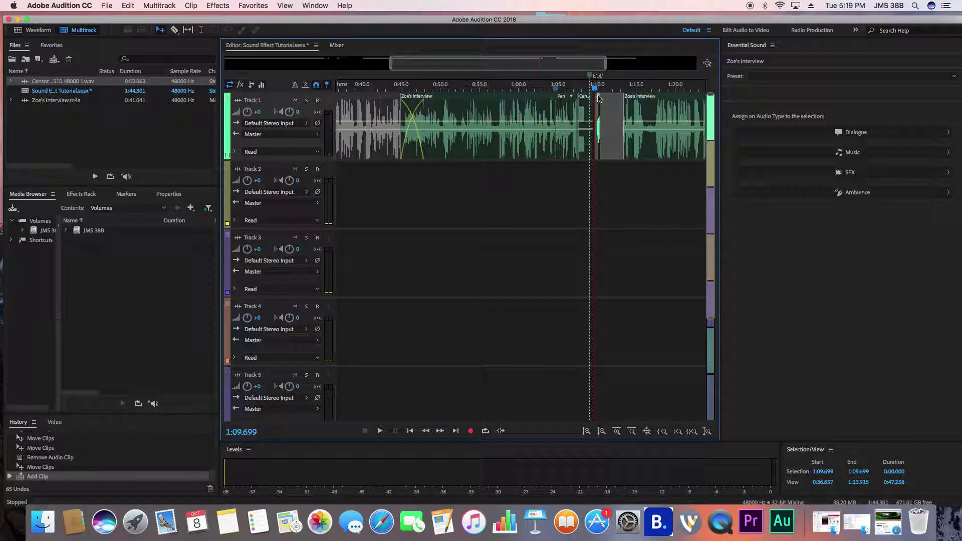
{"action": "key", "text": "space"}
{"action": "key", "text": "space"}
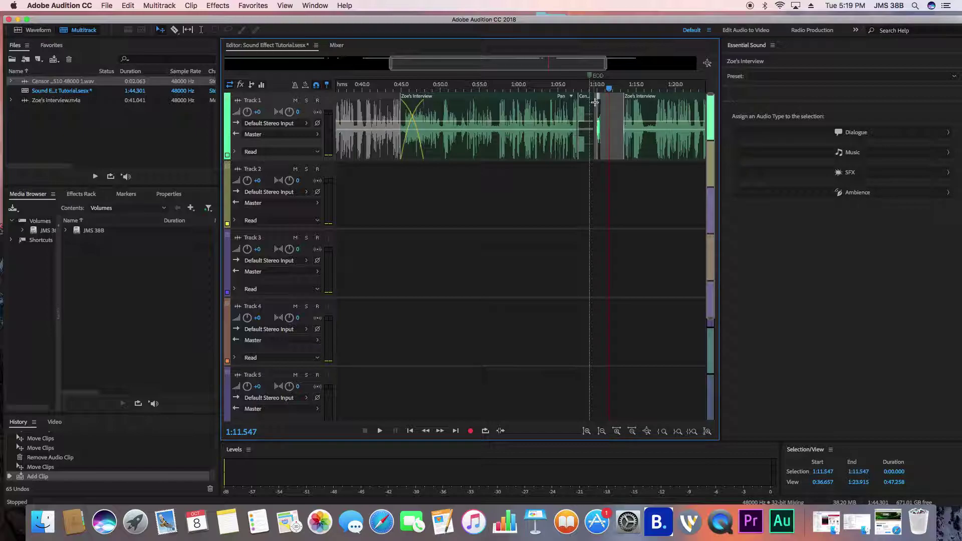
{"action": "left_click_drag", "start_coordinate": [602, 104], "coordinate": [598, 104]}
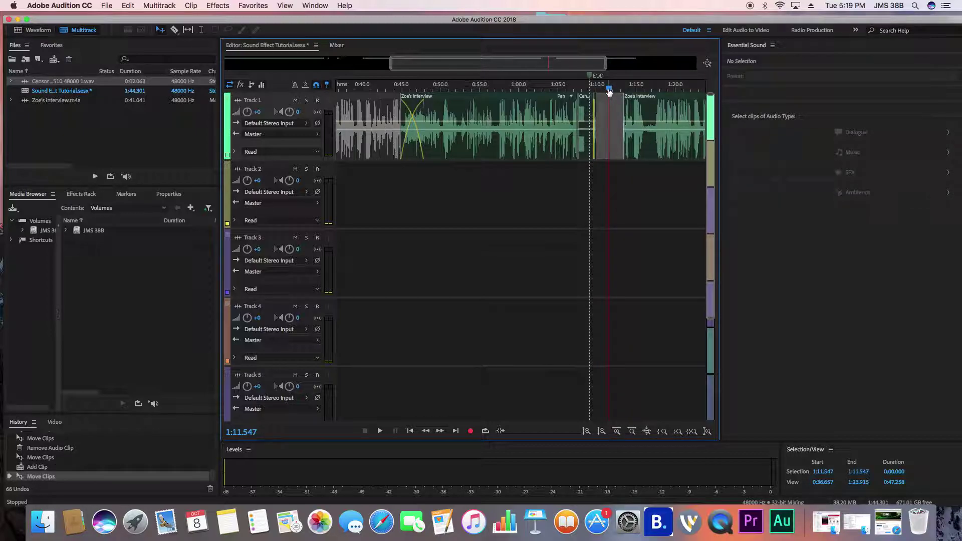
Step: Play Track 1 from about 1:06 through the censor beep and the short interview clip
{"action": "key", "text": "alt+Left"}
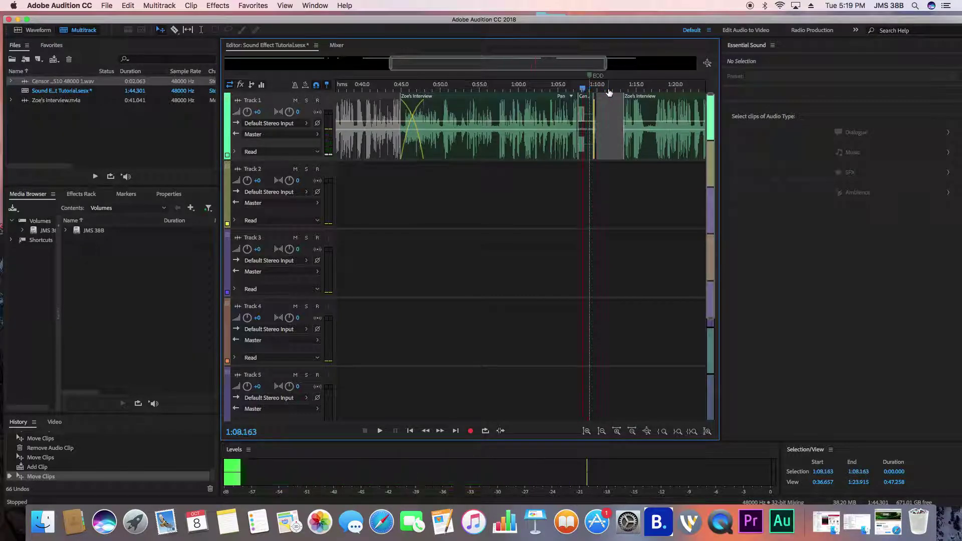
{"action": "key", "text": "alt+Left"}
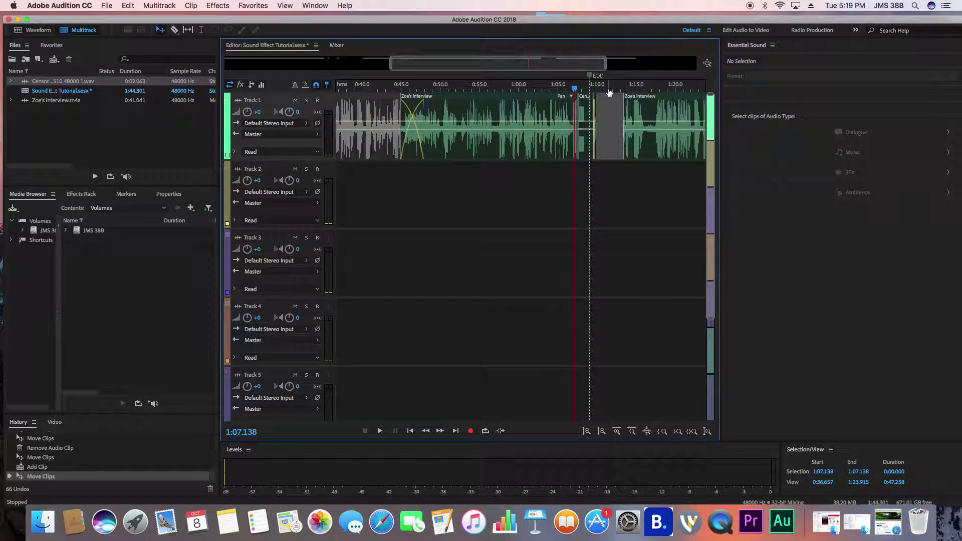
{"action": "key", "text": "space"}
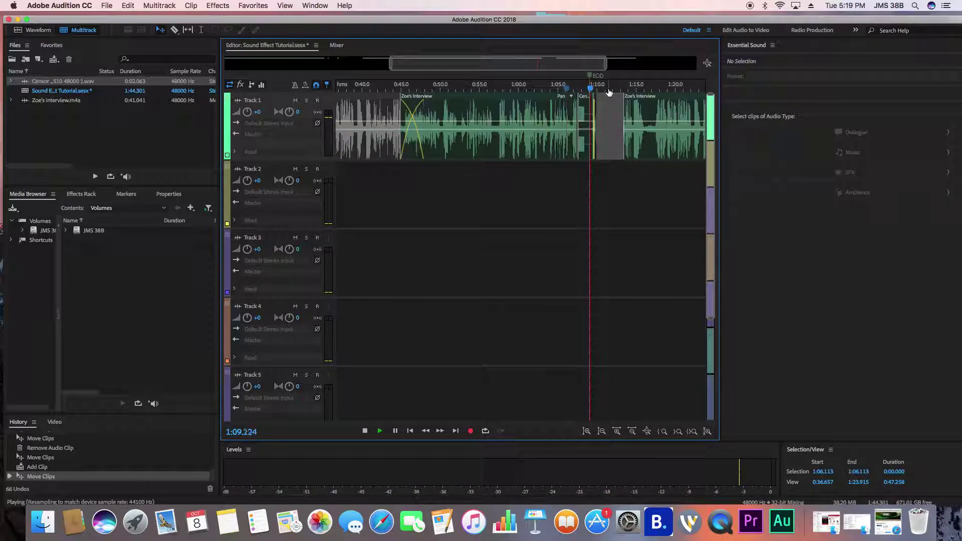
{"action": "key", "text": "space"}
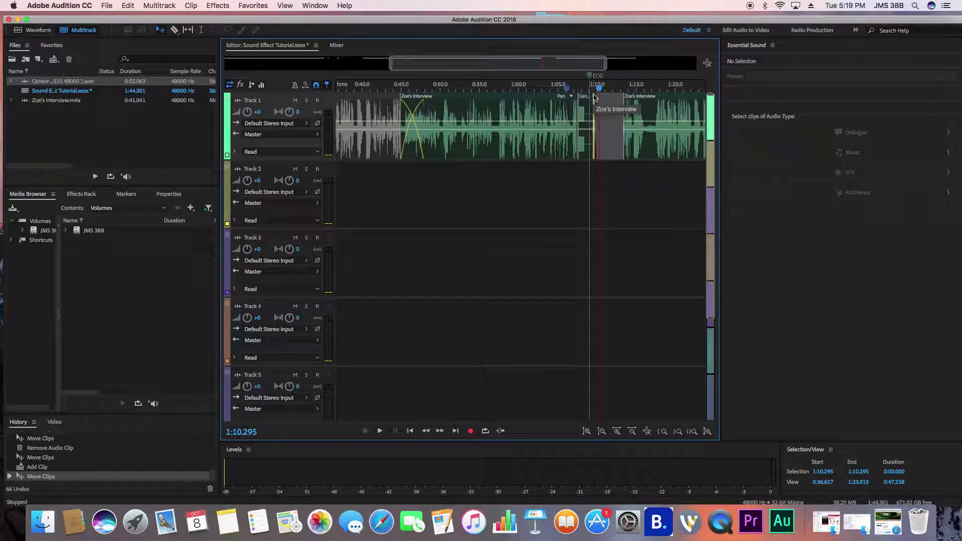
{"action": "left_click_drag", "start_coordinate": [600, 94], "coordinate": [610, 93]}
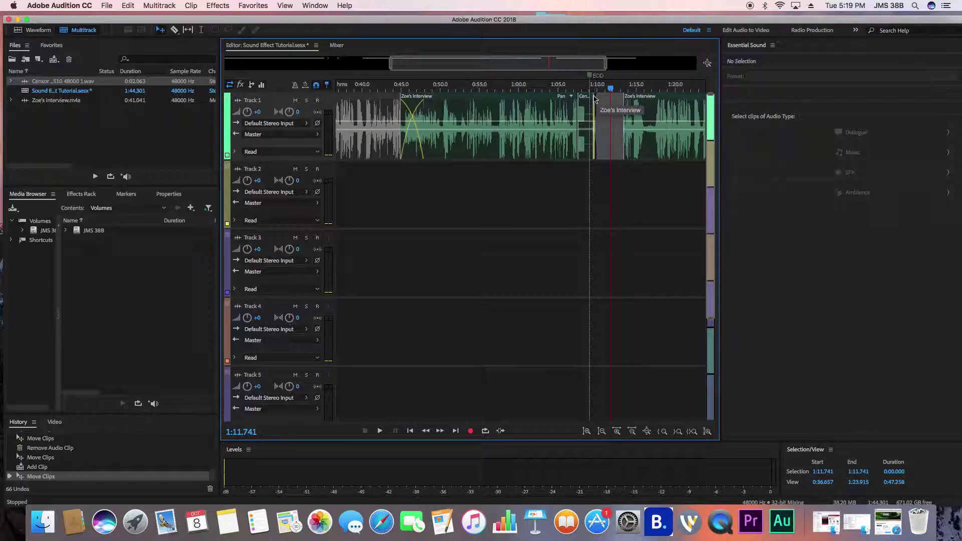
Step: Trim the silent end off the censor beep clip on Track 1 and move the short interview clip up against it
{"action": "left_click", "coordinate": [595, 105]}
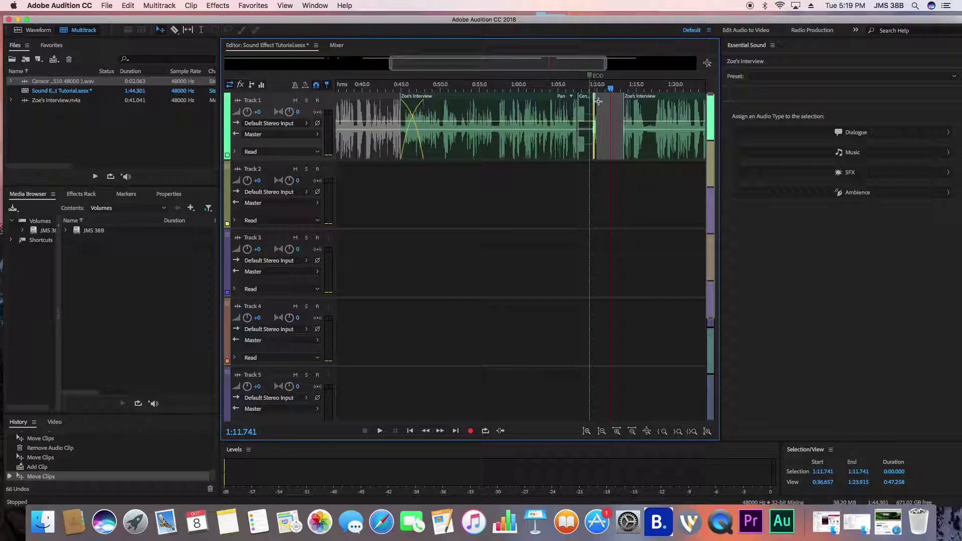
{"action": "mouse_move", "coordinate": [598, 102]}
{"action": "left_mouse_down"}
{"action": "mouse_move", "coordinate": [601, 110]}
{"action": "mouse_move", "coordinate": [583, 104]}
{"action": "mouse_move", "coordinate": [591, 104]}
{"action": "left_mouse_up"}
{"action": "left_click", "coordinate": [591, 106]}
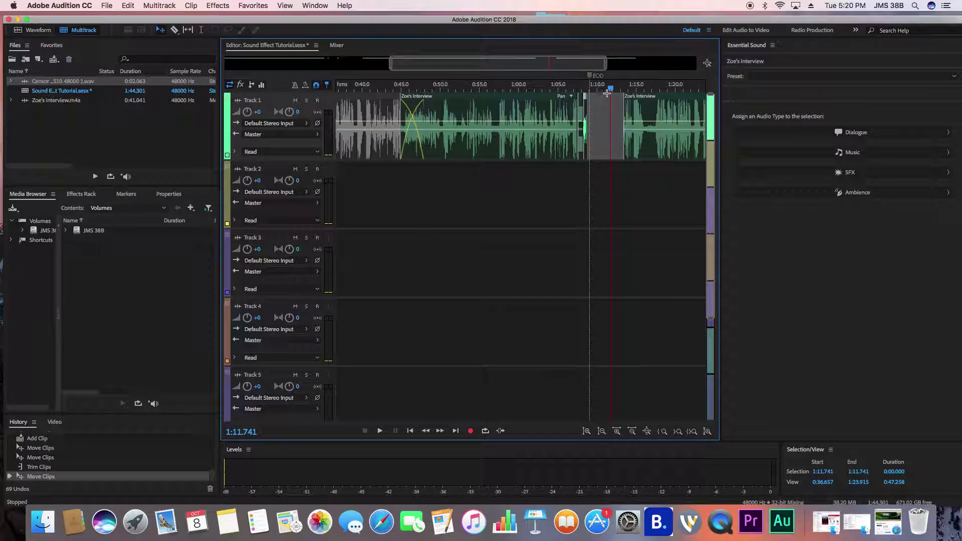
Step: Play Track 1 from about 1:06 to listen to the shortened censor beep between the interview clips
{"action": "left_click", "coordinate": [611, 92]}
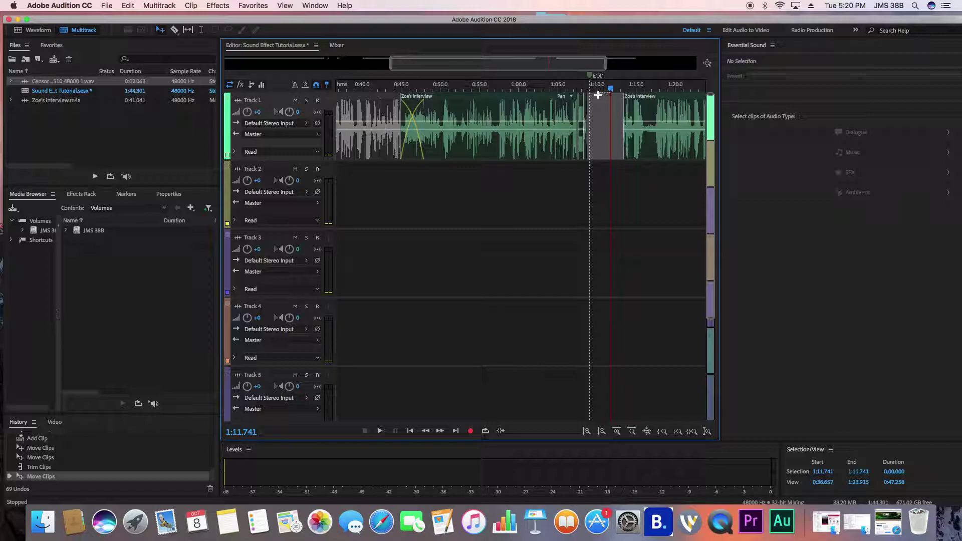
{"action": "left_click", "coordinate": [595, 93]}
{"action": "key", "text": "space"}
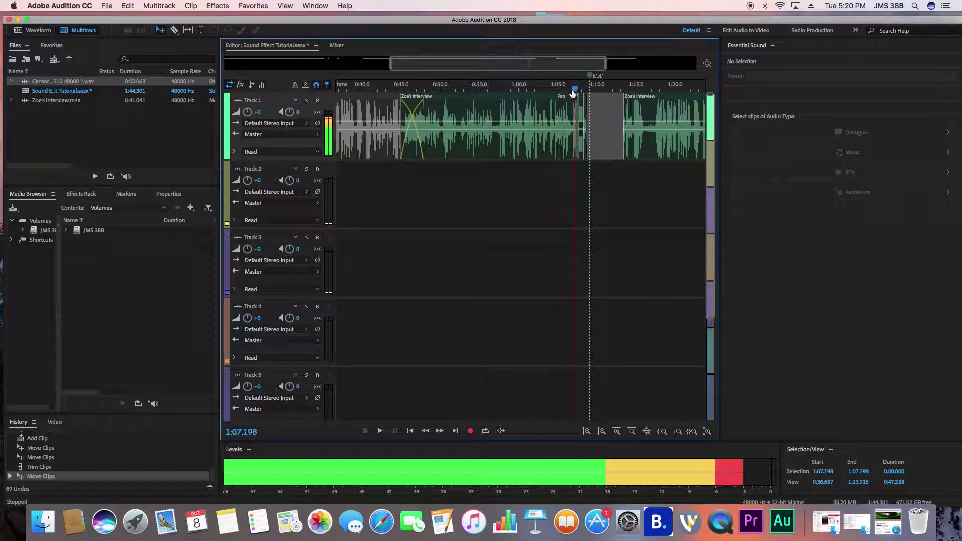
{"action": "left_click", "coordinate": [566, 90]}
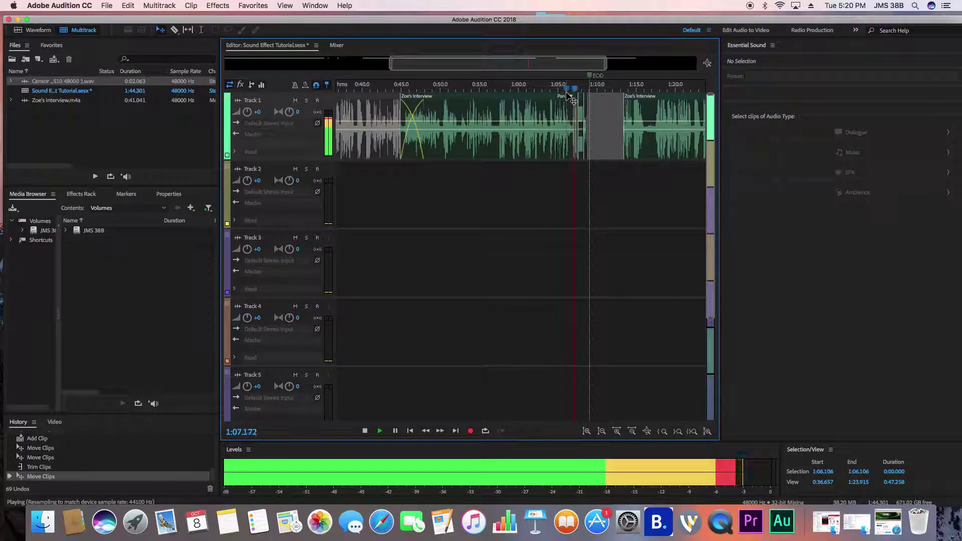
{"action": "key", "text": "space"}
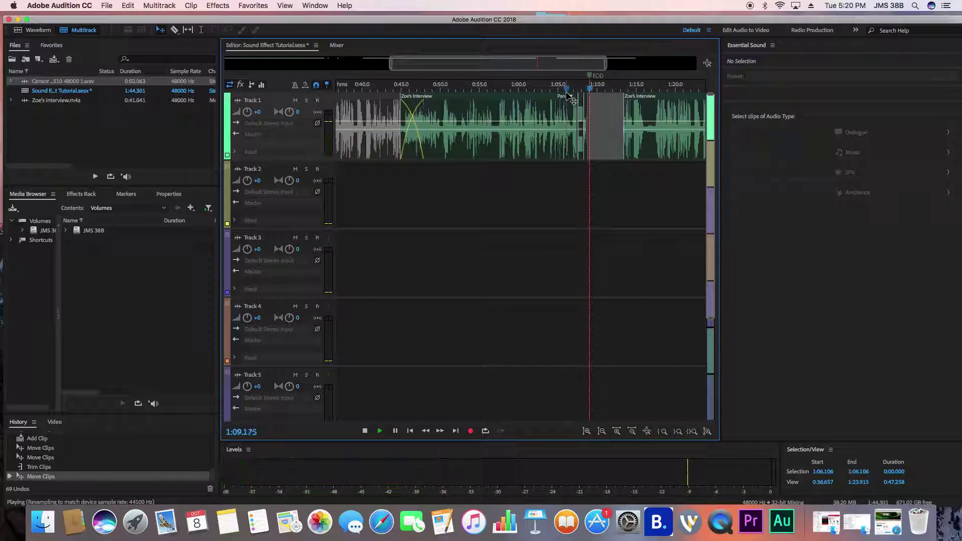